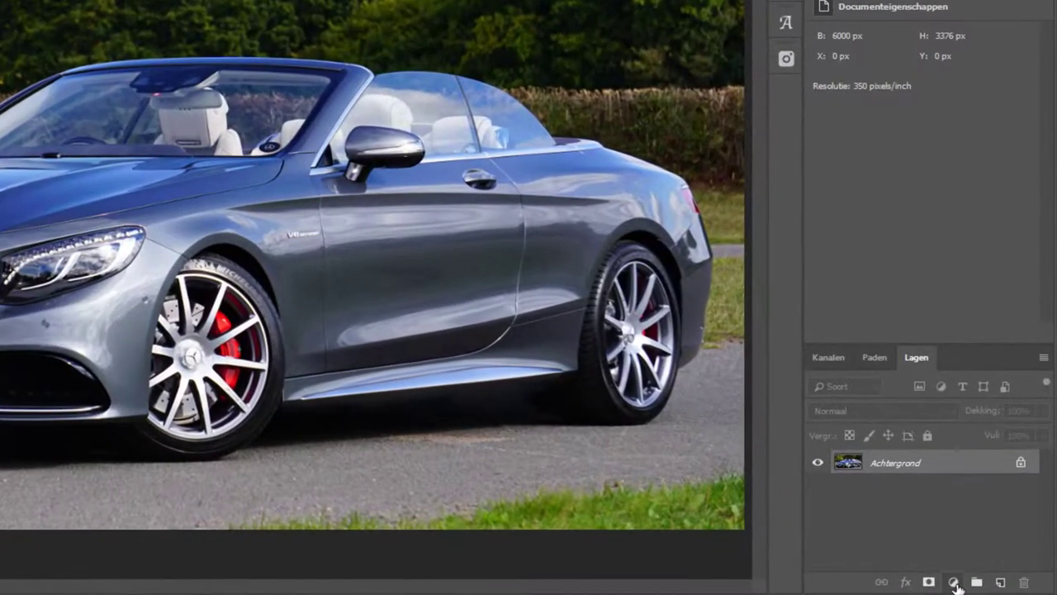
Add a Kleurtoon/verzadiging (Hue/Saturation) adjustment layer above the Achtergrond layer
left_click(982, 586)
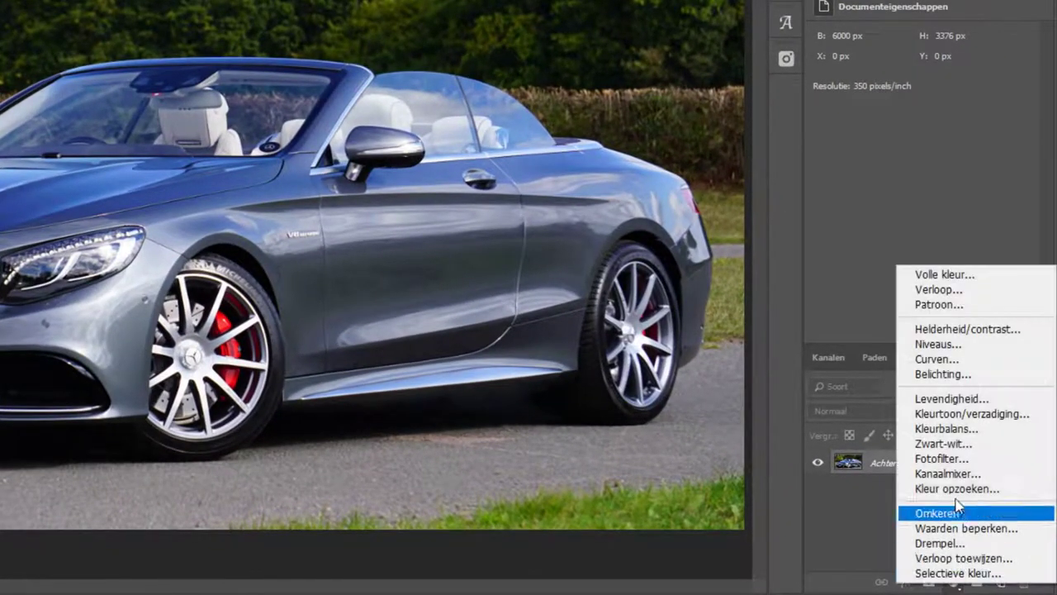
left_click(960, 414)
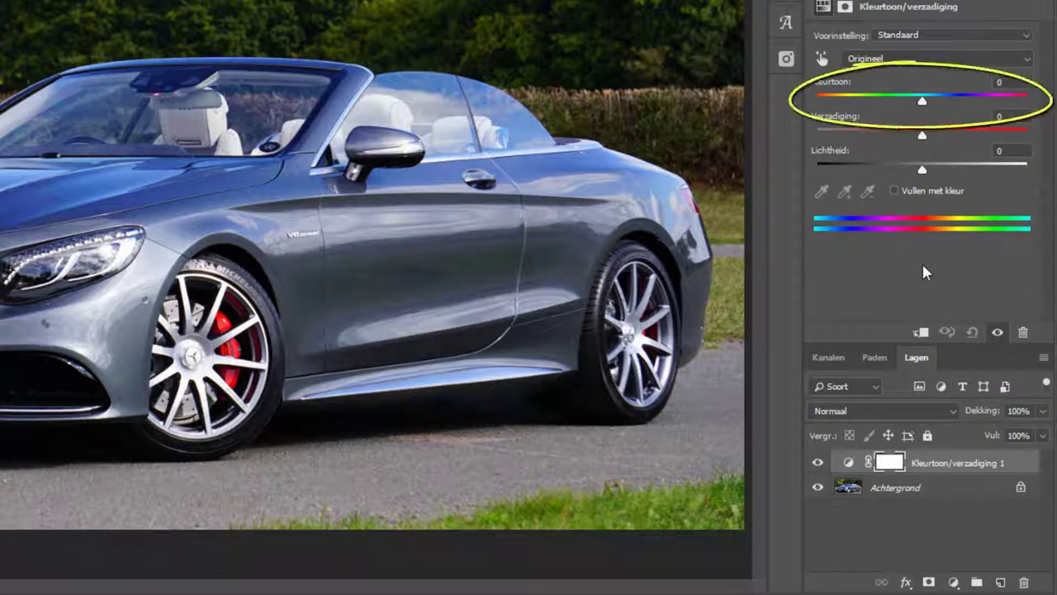
left_click_drag(922, 101, 849, 101)
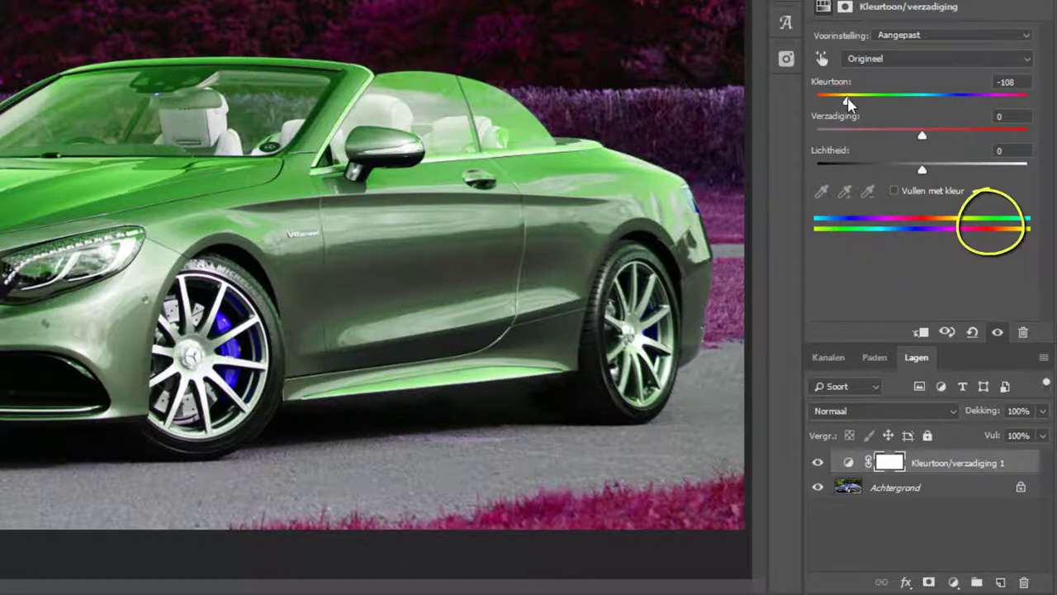
left_click_drag(851, 103, 922, 108)
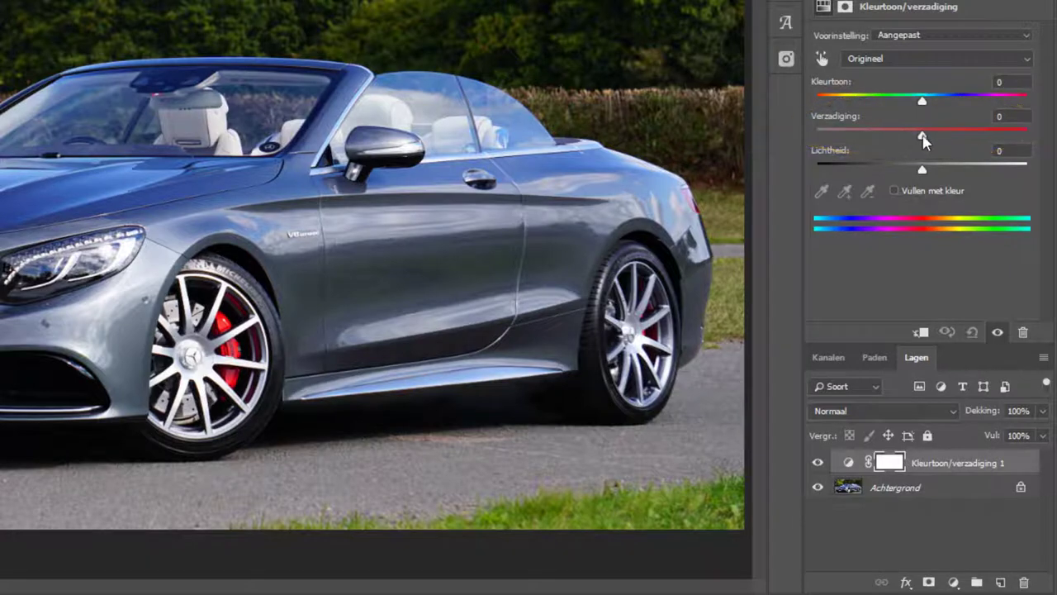
Test the Verzadiging and Lichtheid sliders, reset them, then set saturation -50 and lightness -56
mouse_move(922, 135)
left_mouse_down()
mouse_move(793, 142)
mouse_move(1044, 142)
left_mouse_up()
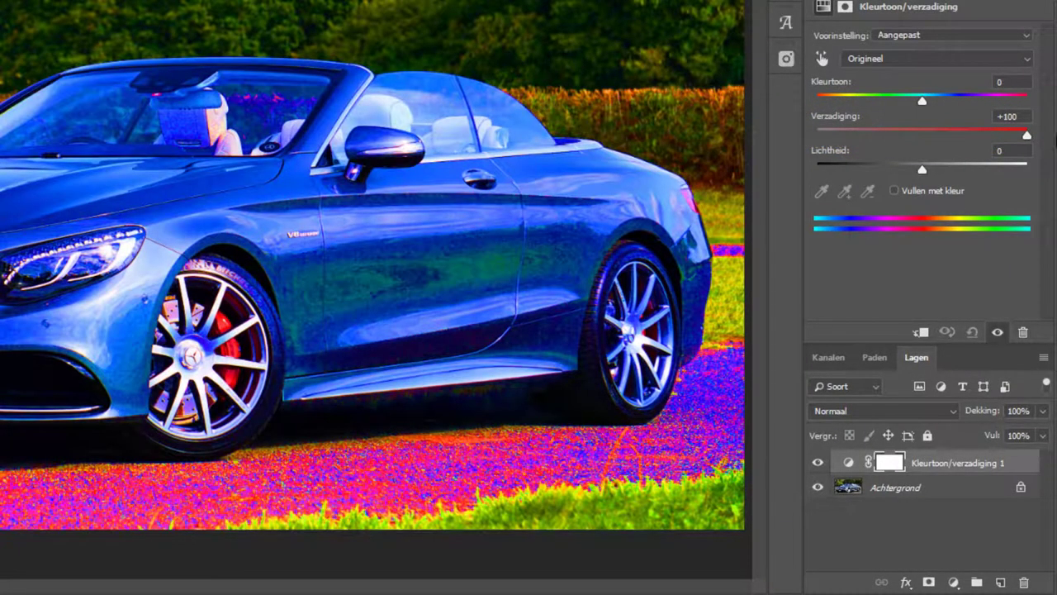
left_click(1015, 116)
type("0")
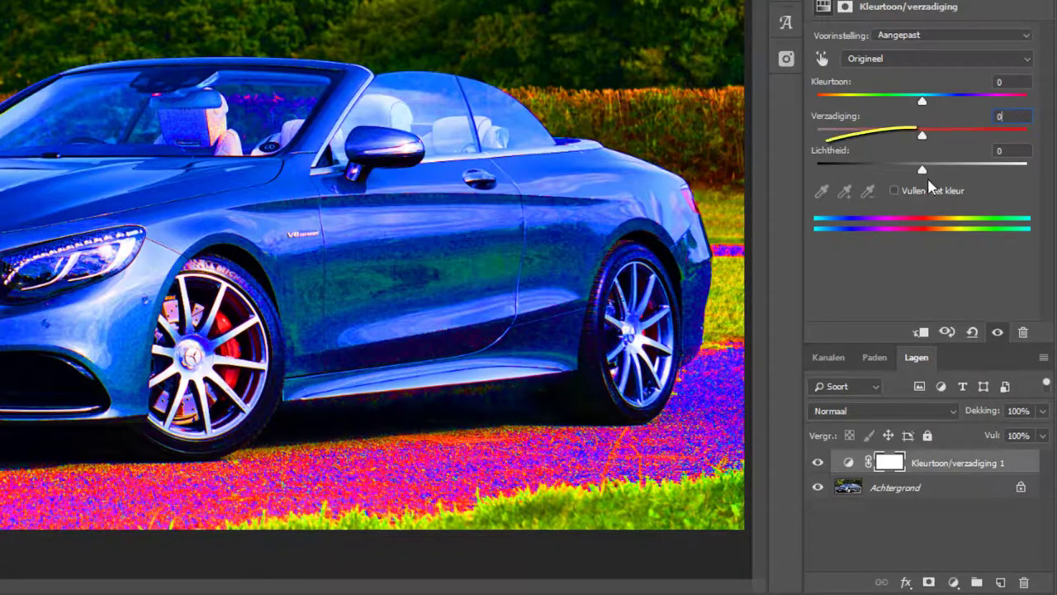
mouse_move(922, 169)
left_mouse_down()
mouse_move(822, 172)
mouse_move(1024, 167)
left_mouse_up()
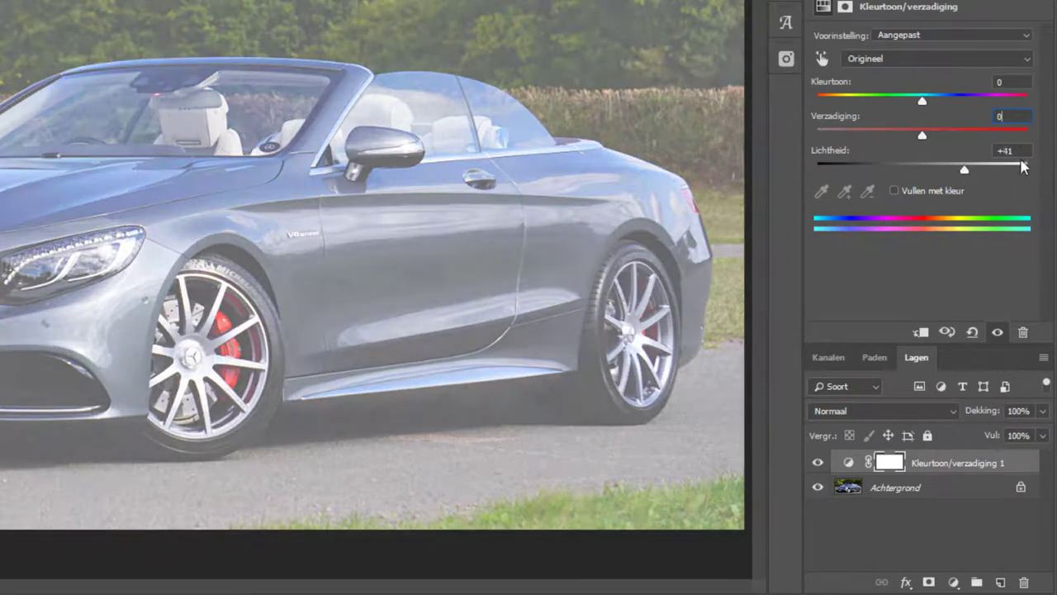
left_click(1012, 150)
type("0")
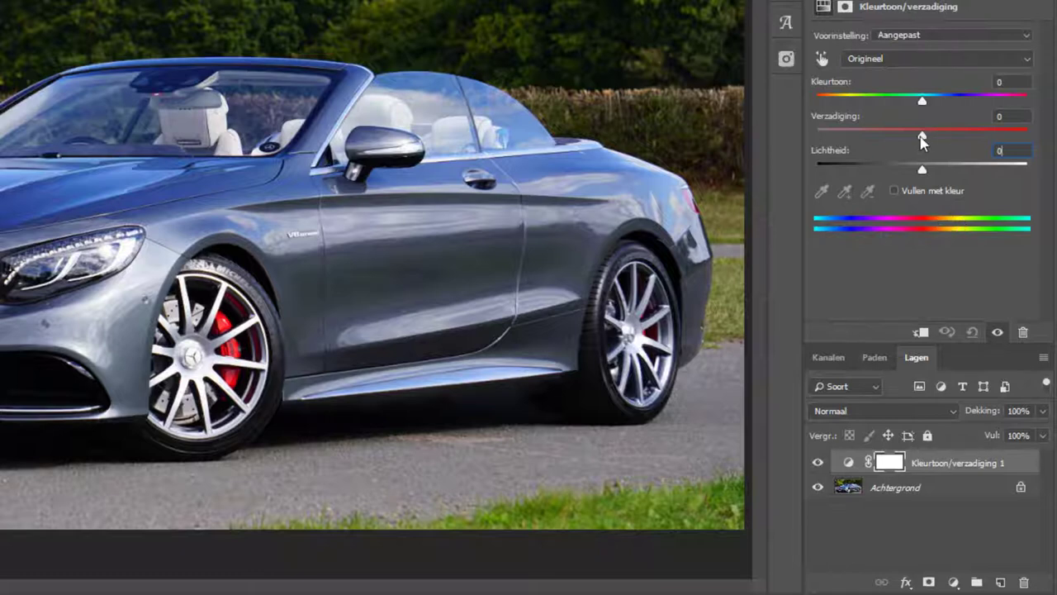
left_click_drag(922, 135, 870, 134)
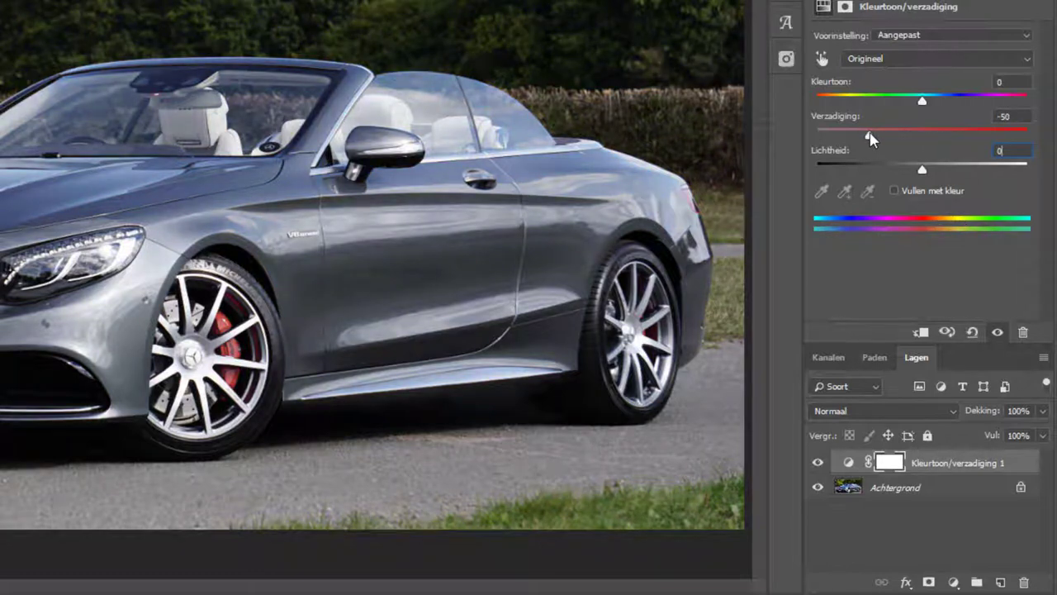
left_click_drag(886, 169, 863, 171)
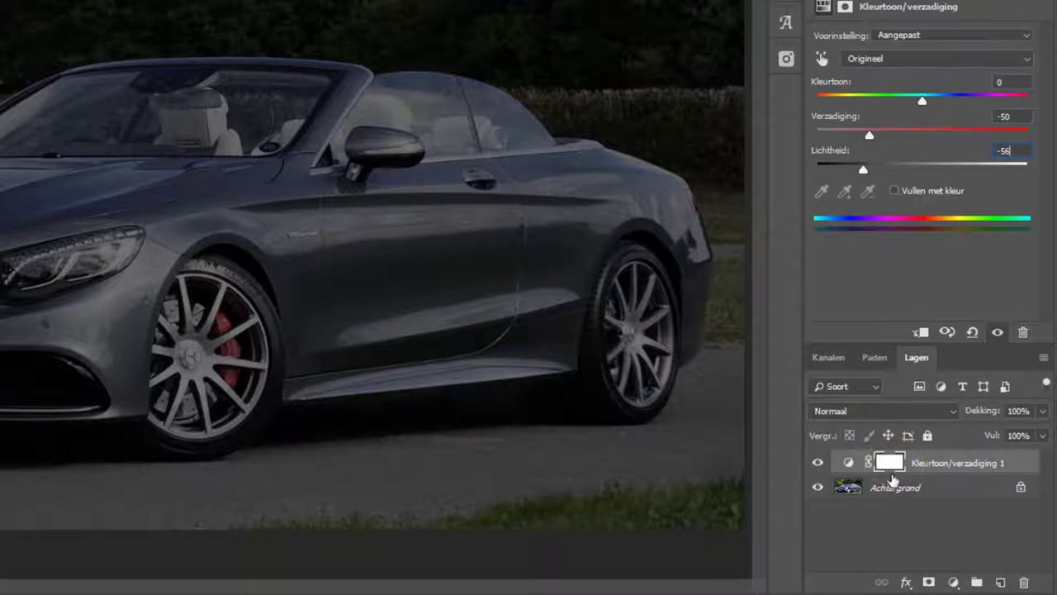
Invert the adjustment's layer mask to black, then zoom in on the car's windows
left_click(889, 467)
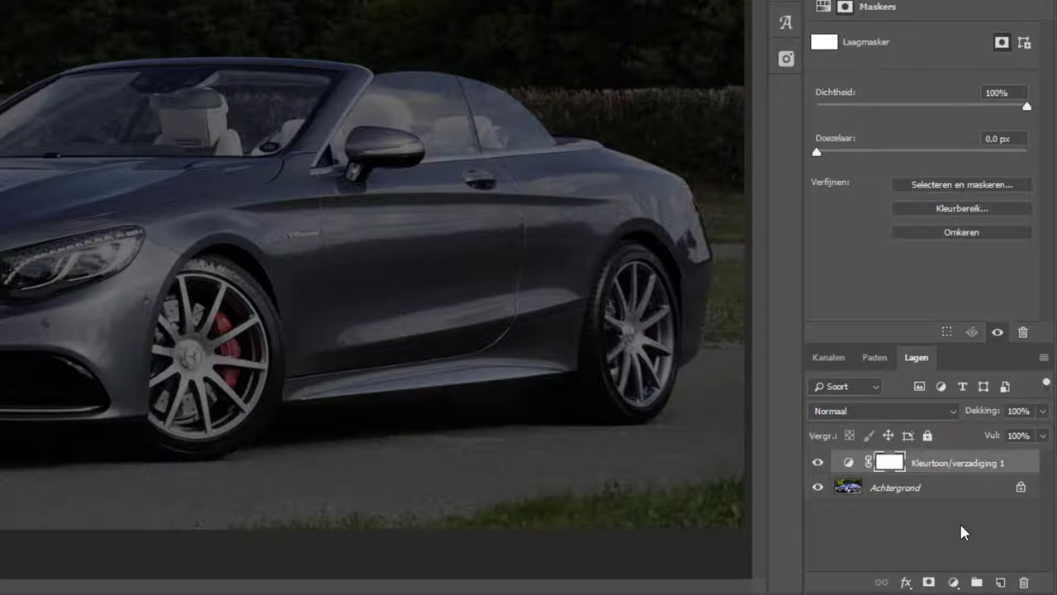
key("ctrl+i")
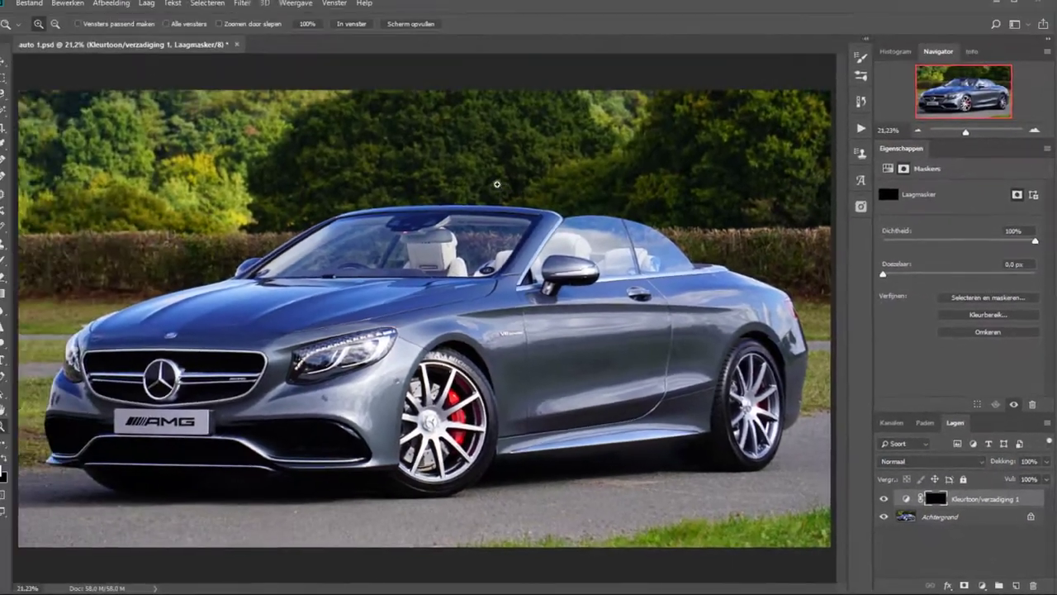
left_click_drag(496, 185, 748, 318)
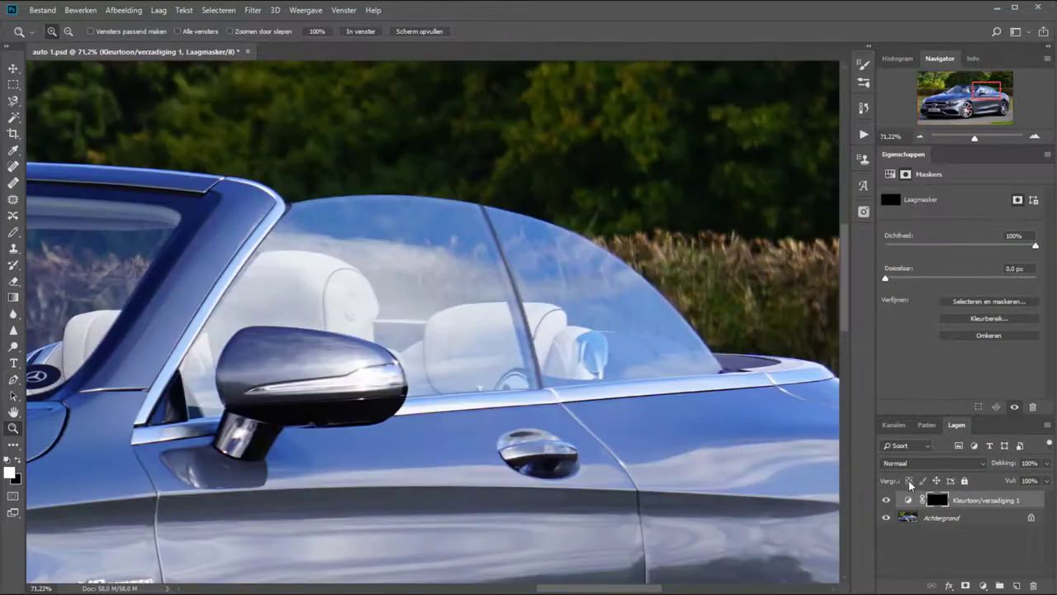
Paint white on the mask over the side window with a soft 130 px, 10% hardness brush
left_click(13, 231)
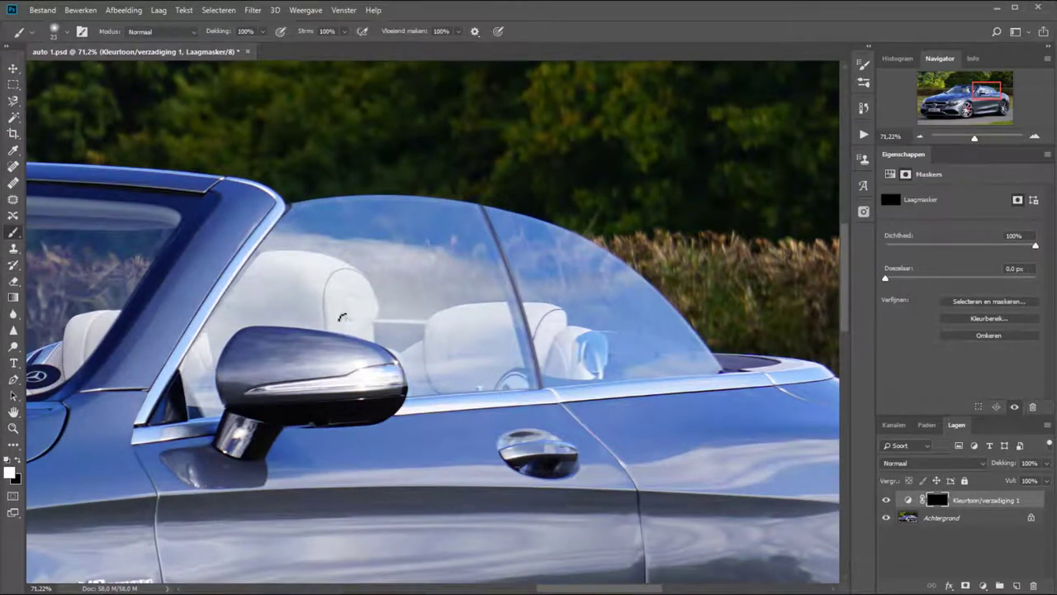
right_click(355, 331)
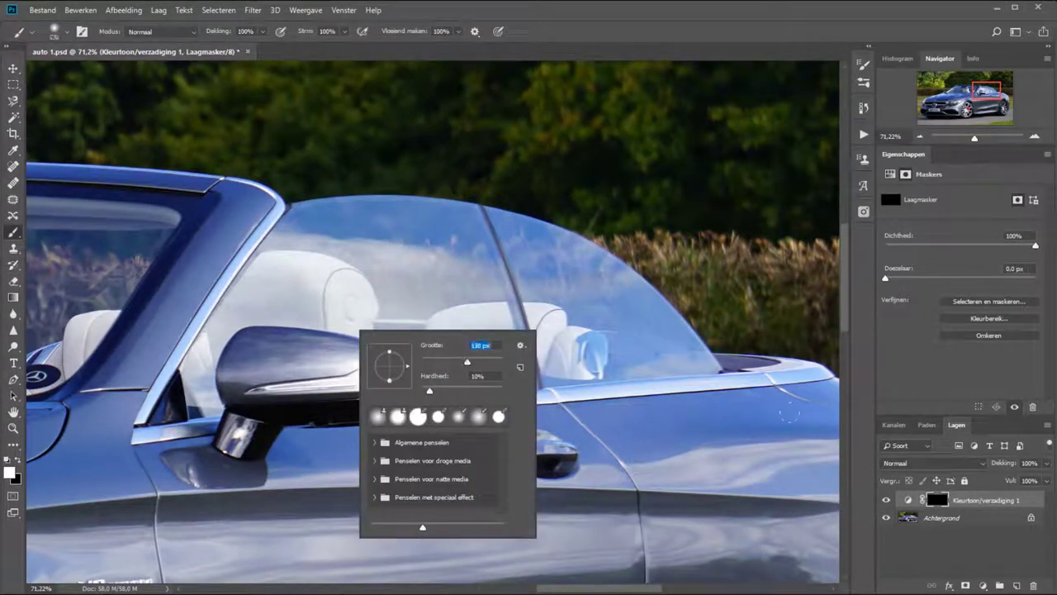
mouse_move(415, 251)
left_mouse_down()
mouse_move(421, 267)
mouse_move(313, 250)
mouse_move(343, 279)
mouse_move(425, 302)
mouse_move(434, 316)
left_mouse_up()
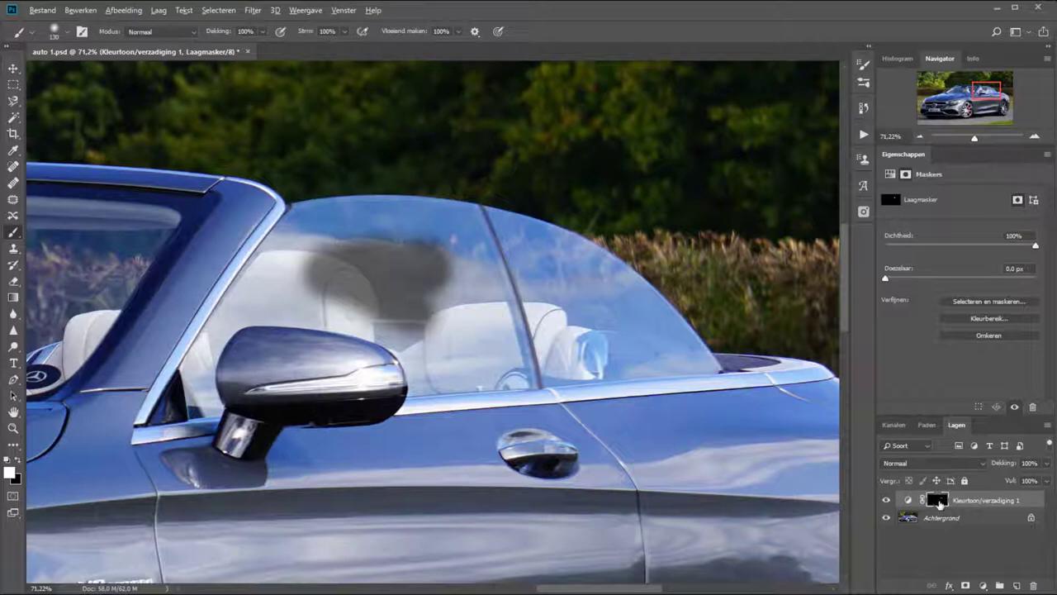
left_click(939, 502, "alt")
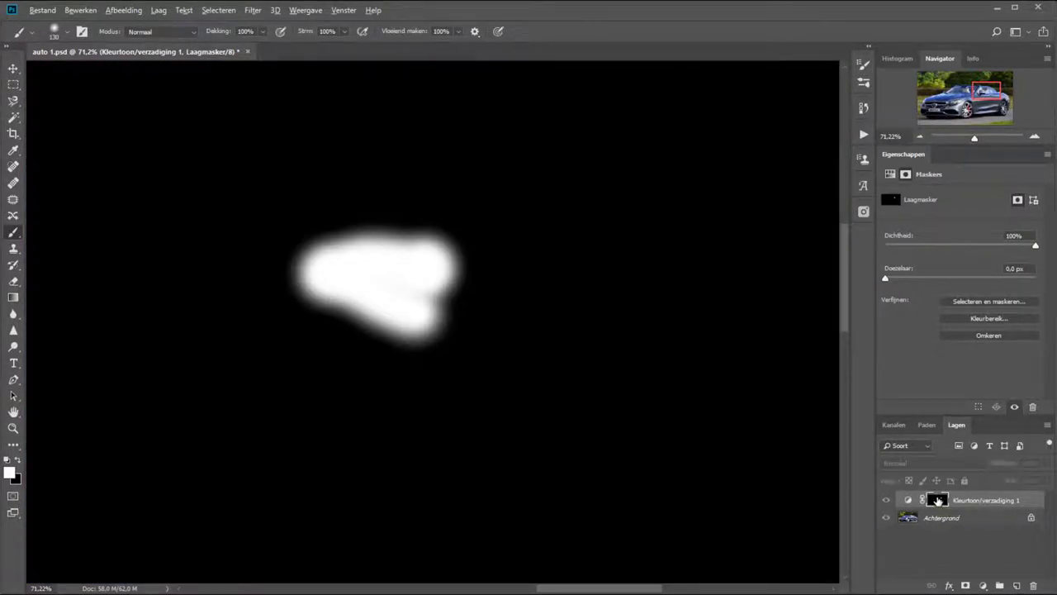
left_click(938, 502, "alt")
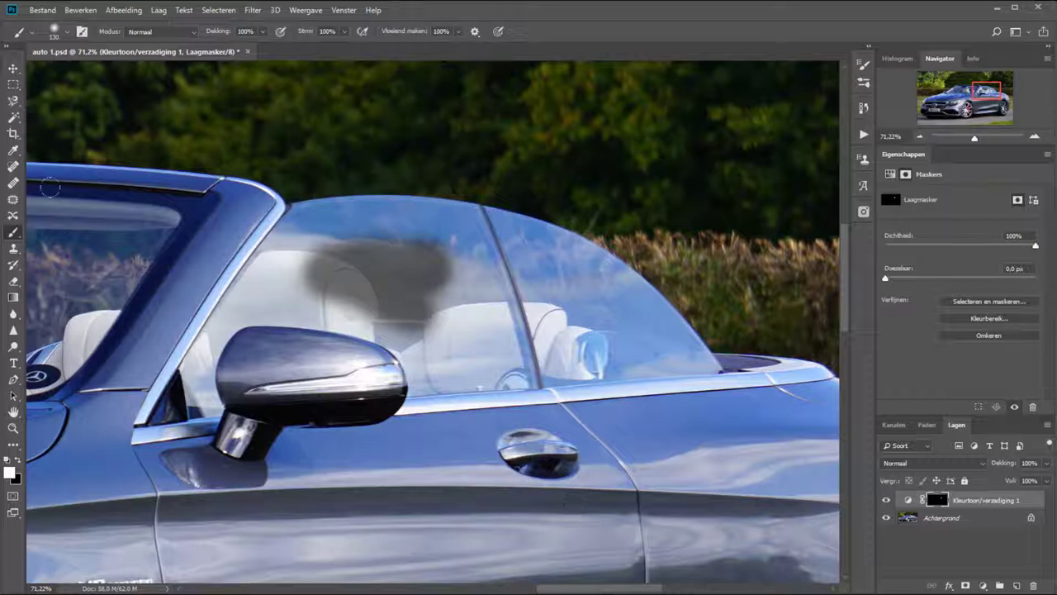
left_click_drag(307, 241, 337, 266)
left_click_drag(408, 300, 333, 260)
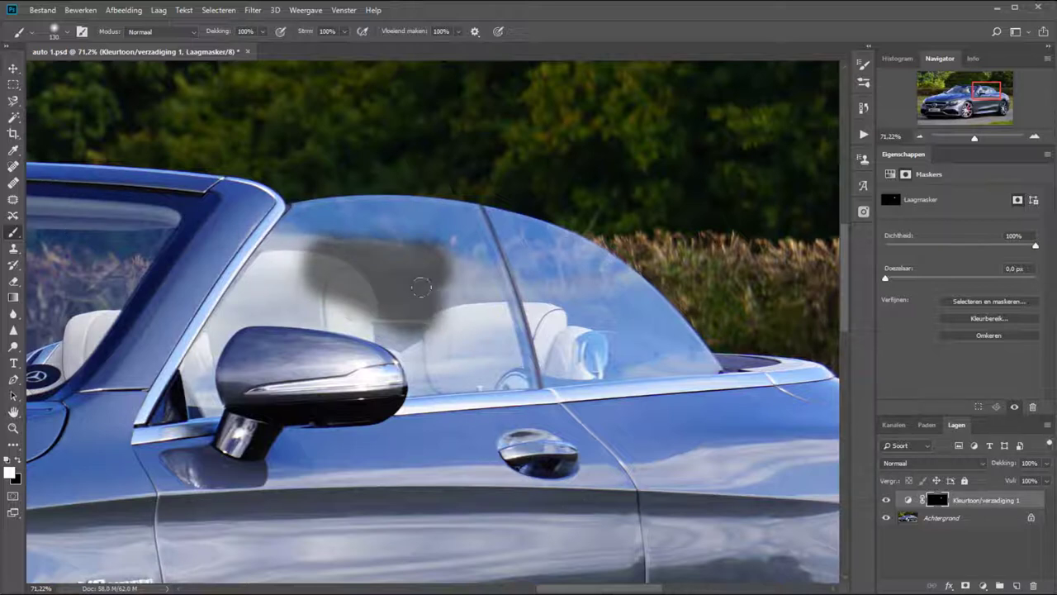
Trace around the side window glass with the Magnetic Lasso until the selection closes
left_click(14, 100)
left_click(70, 124)
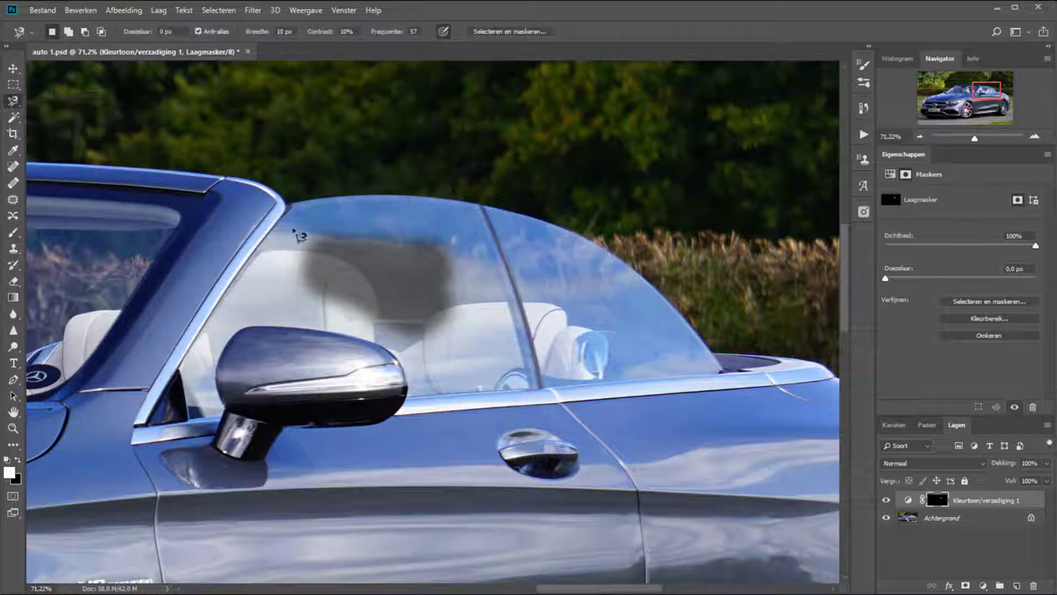
left_click(294, 204)
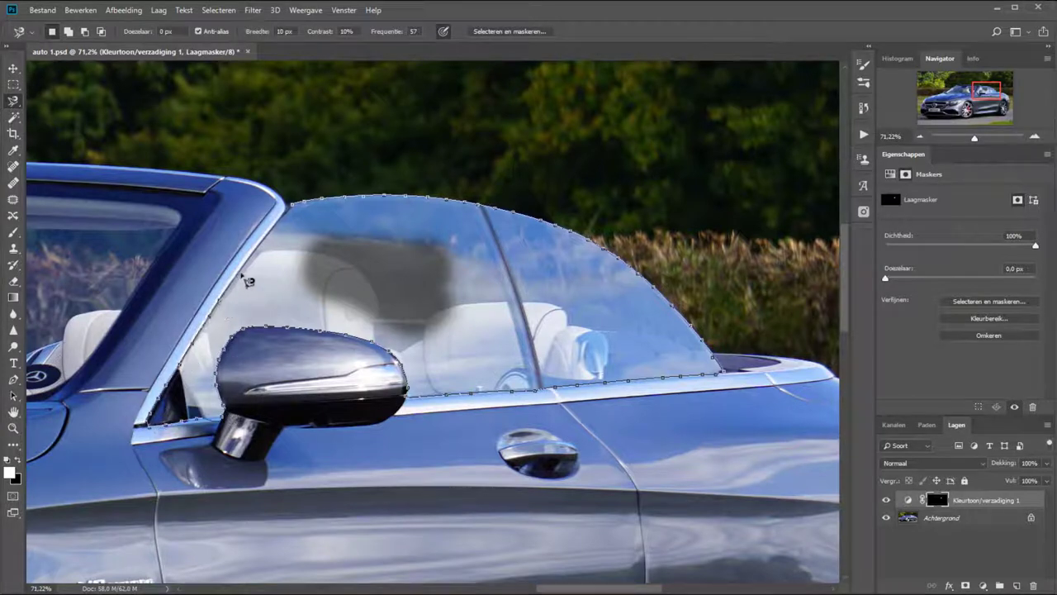
left_click(289, 208)
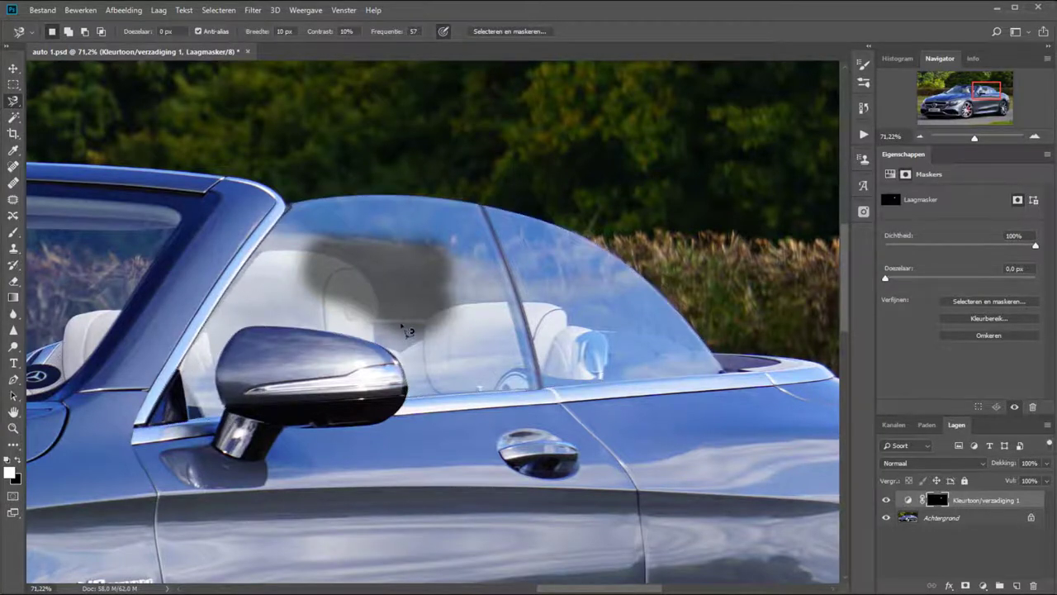
Add the lower window edge by the mirror stem to the selection with the freehand Lasso
left_click_drag(207, 363, 331, 364)
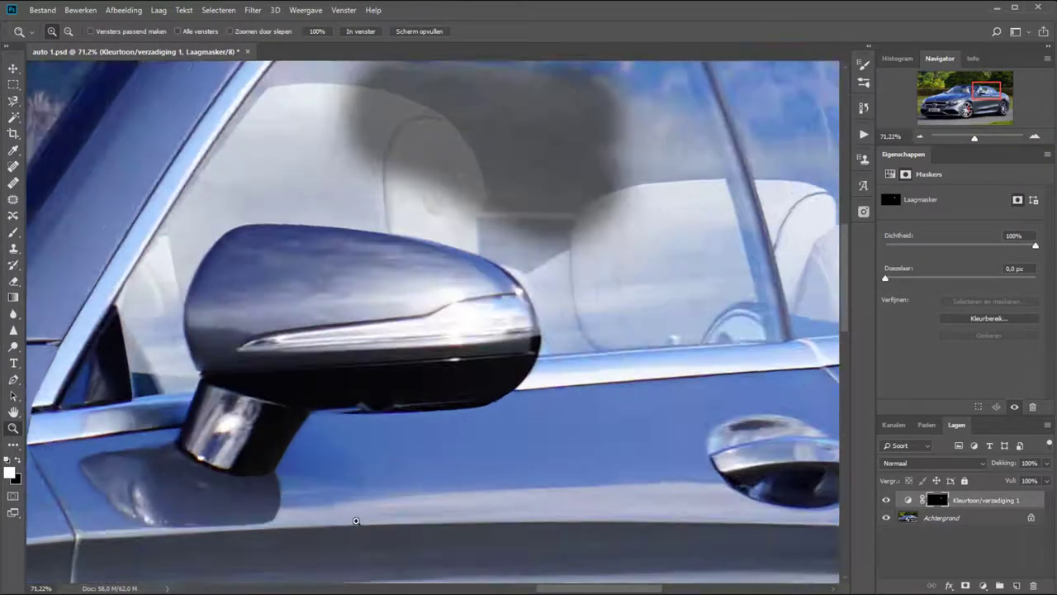
right_click(13, 101)
left_click(49, 101)
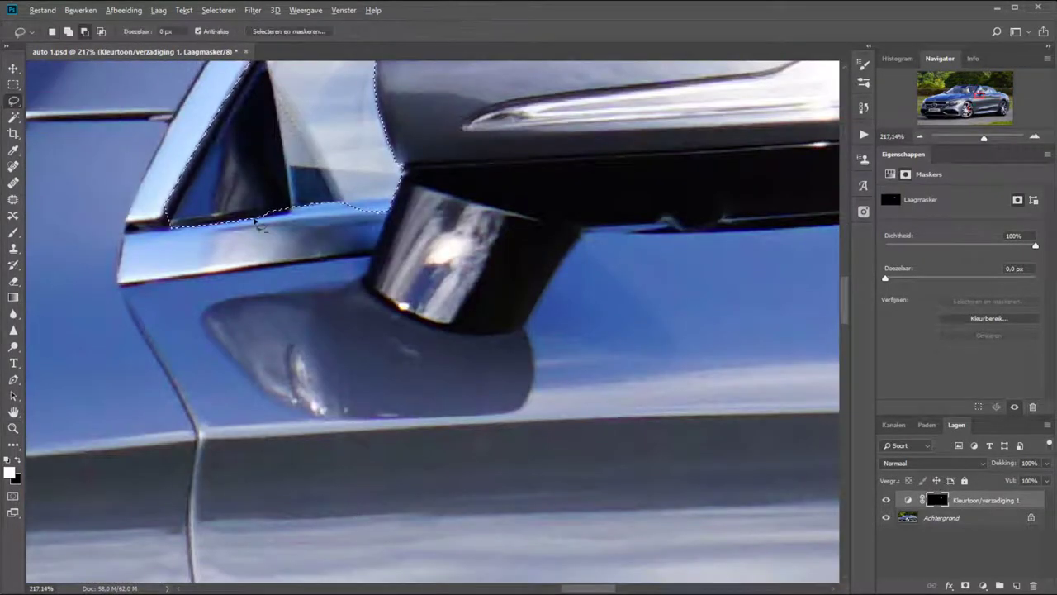
mouse_move(396, 202)
left_mouse_down()
mouse_move(290, 216)
mouse_move(328, 184)
left_mouse_up()
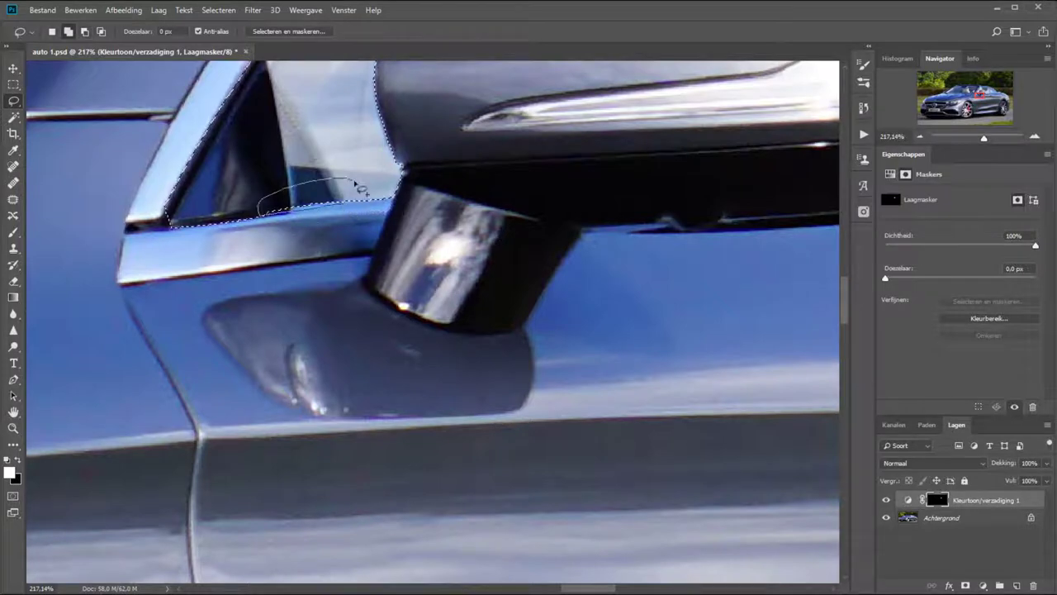
key("ctrl+0")
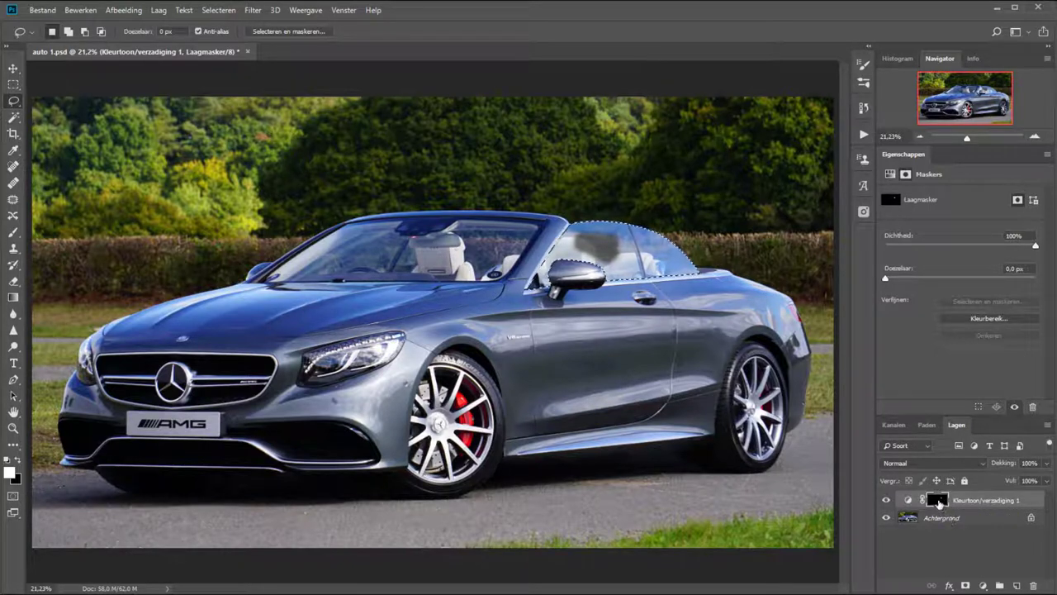
Fill the side-window selection white on the mask and deselect, tinting all the glass
left_click(938, 501, "alt")
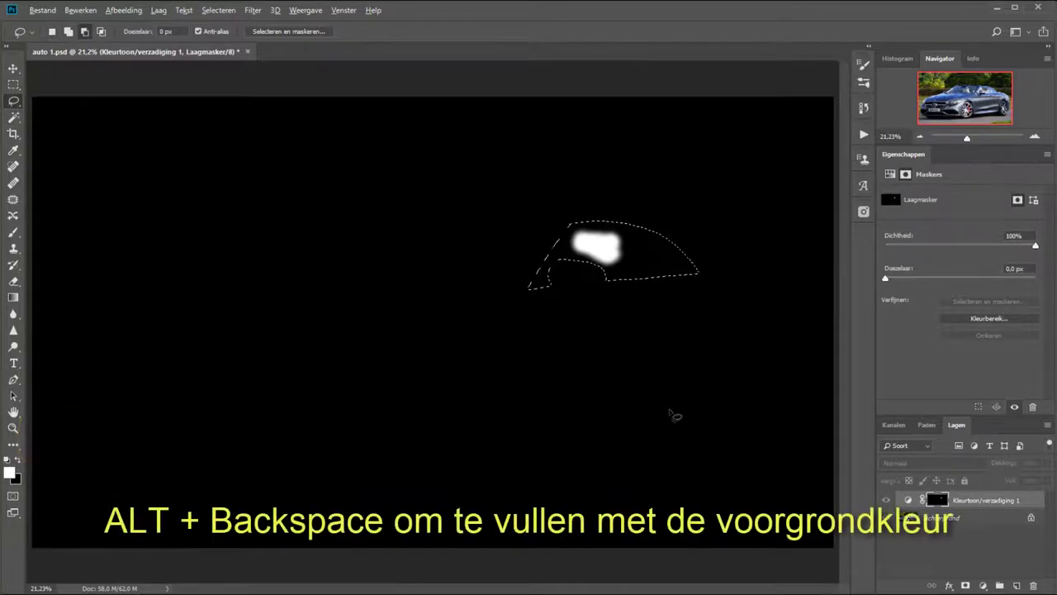
key("alt+BackSpace")
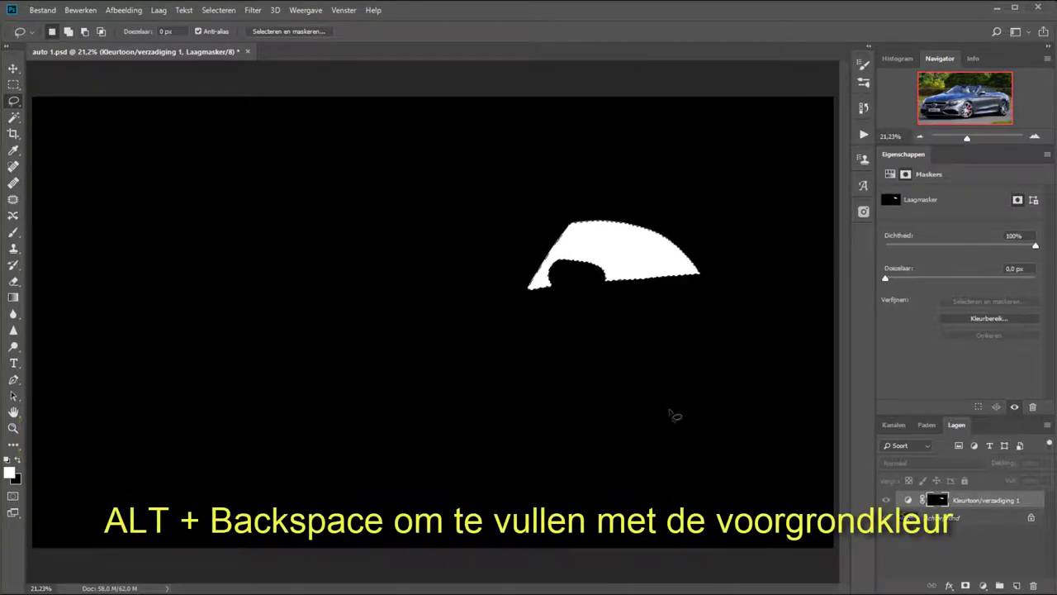
key("ctrl+d")
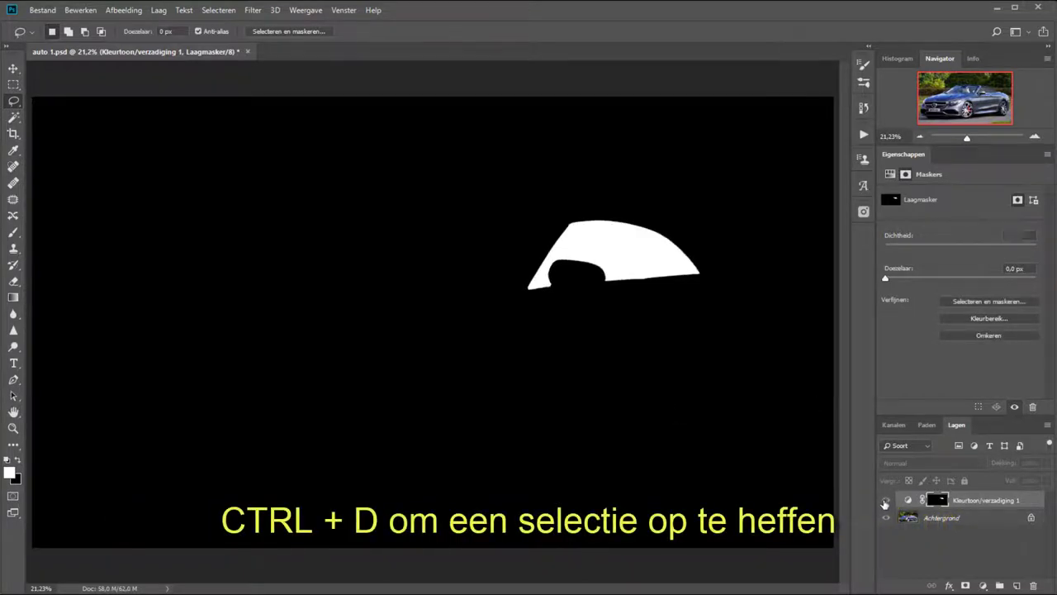
left_click(885, 502)
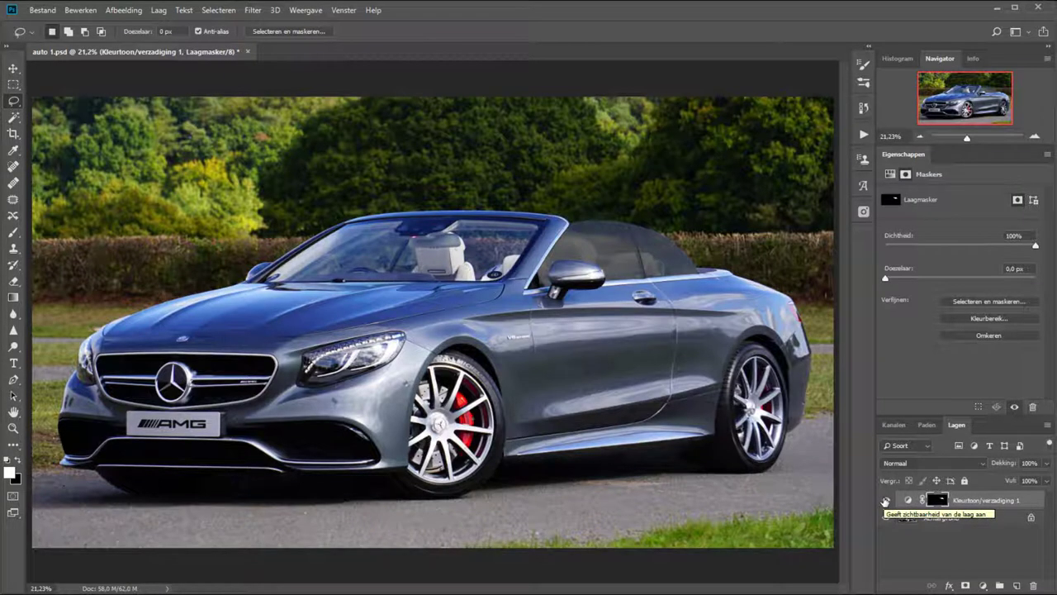
Set the adjustment to Kleurtoon -151, Verzadiging -69 and Lichtheid -49 for an olive-grey tint
left_click(909, 500)
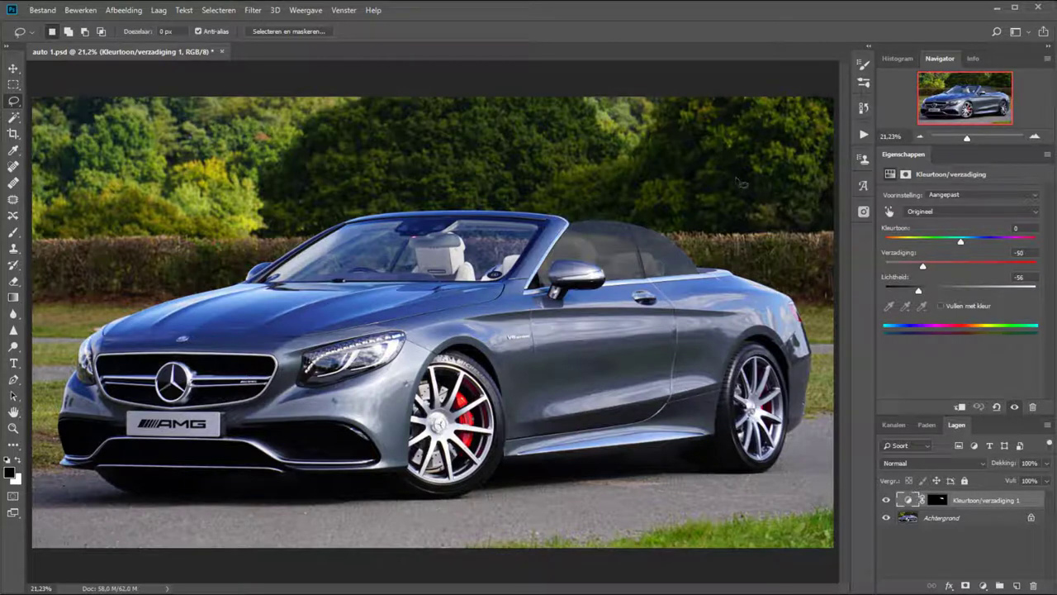
left_click_drag(960, 241, 900, 253)
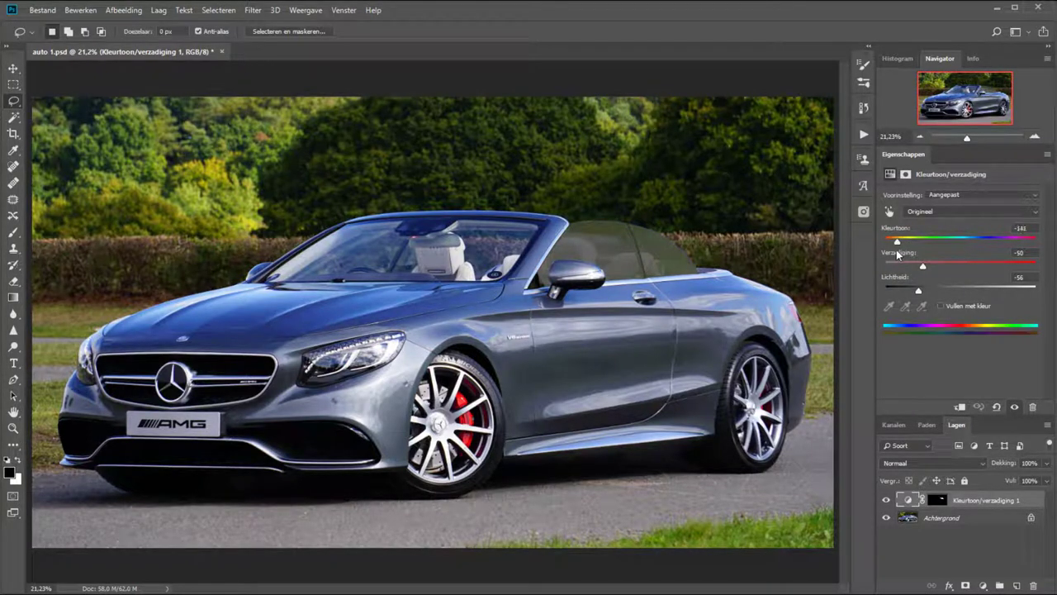
left_click_drag(899, 254, 894, 254)
left_click_drag(927, 289, 925, 292)
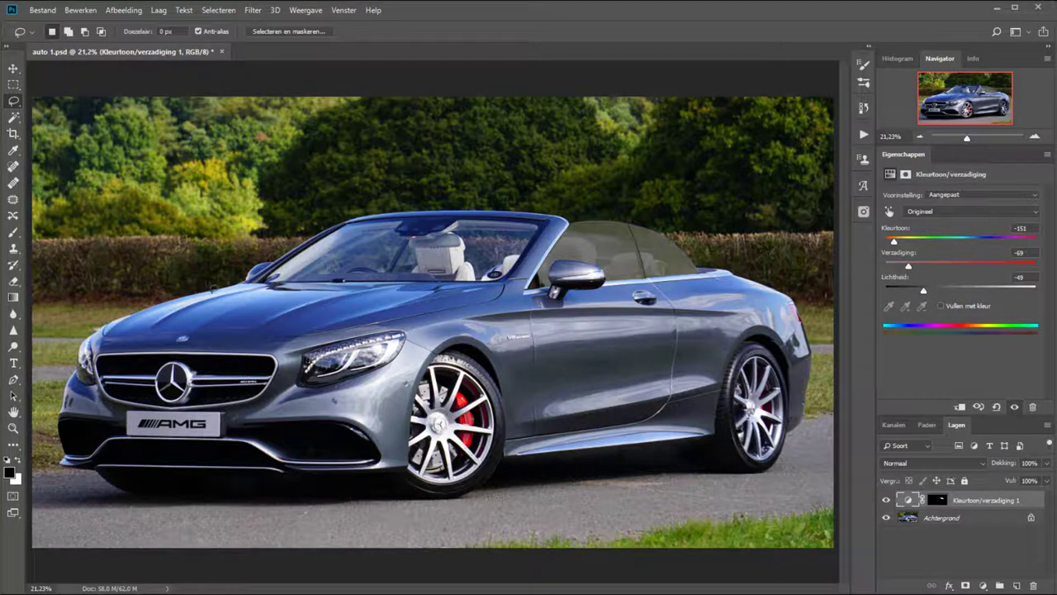
scroll(434, 213, "up", 3)
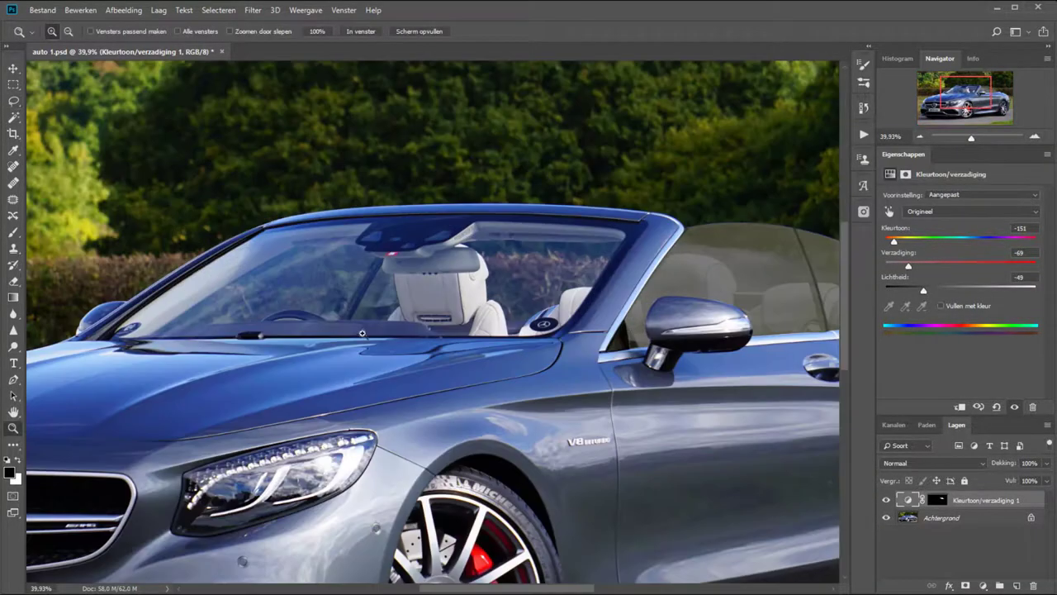
Trace the windshield outline with the Magnetic Lasso
right_click(13, 100)
left_click(57, 126)
left_click(266, 229)
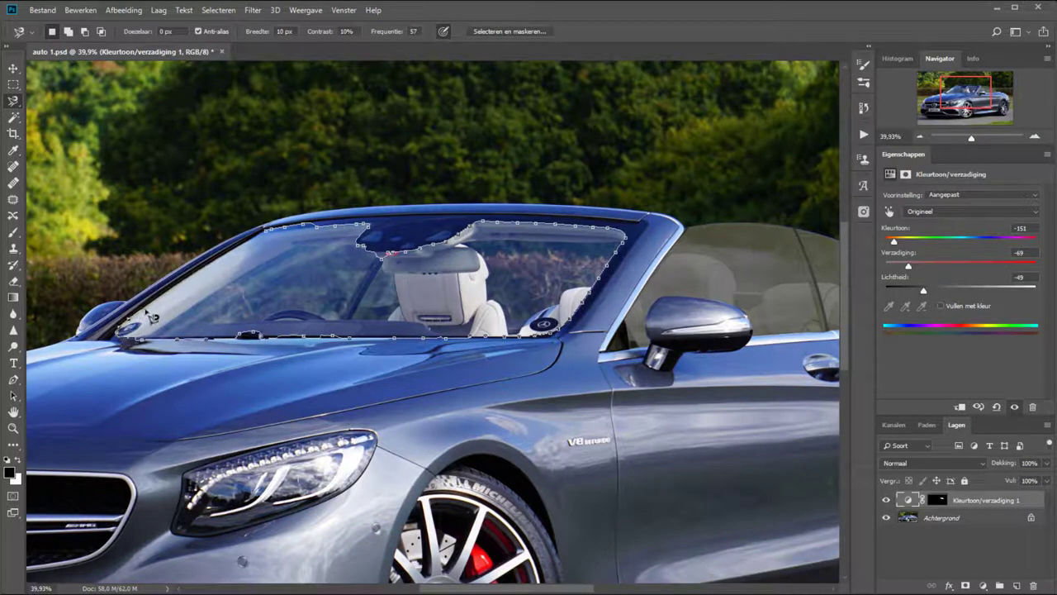
left_click(237, 261)
scroll(236, 261, "up", 5)
left_click(403, 289, "shift")
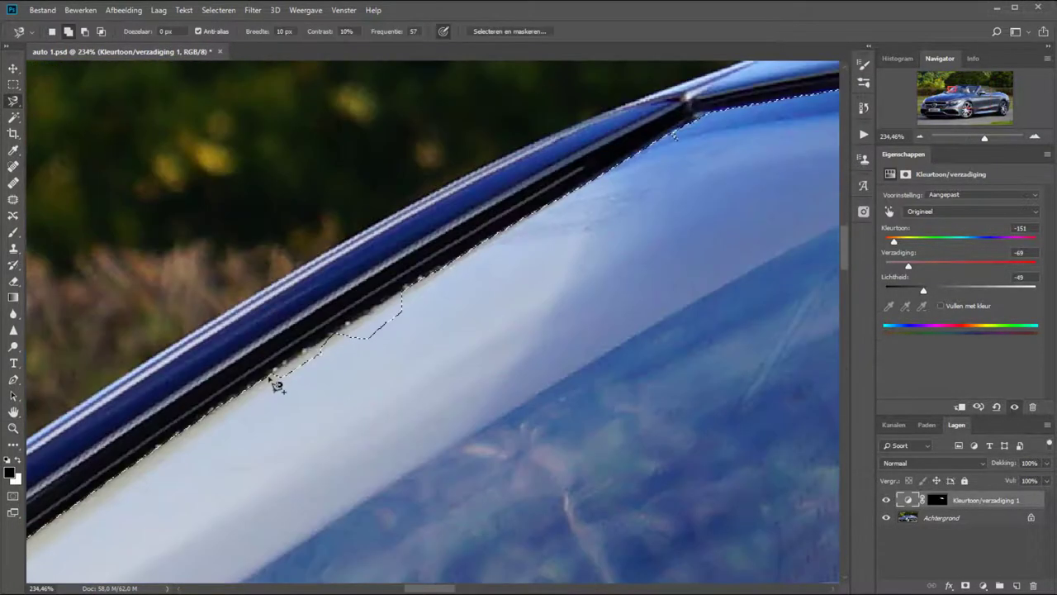
key("Escape")
Add the missed lower windshield edges to the selection with the freehand Lasso
key("shift+l")
mouse_move(272, 385)
left_mouse_down()
mouse_move(444, 450)
mouse_move(289, 349)
mouse_move(669, 331)
mouse_move(75, 314)
mouse_move(802, 330)
mouse_move(245, 360)
mouse_move(826, 363)
mouse_move(209, 363)
left_mouse_up()
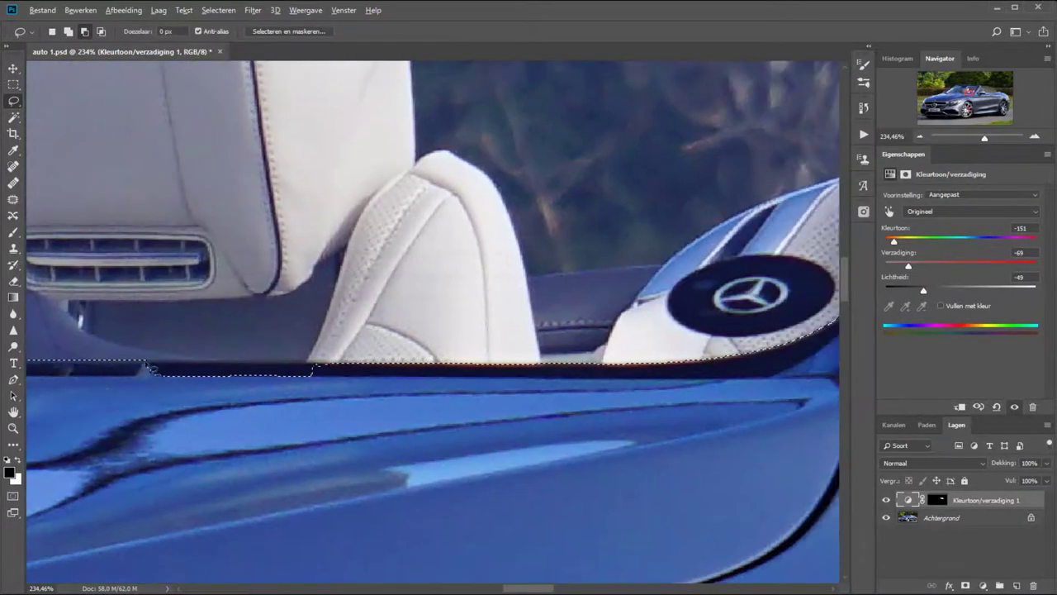
mouse_move(144, 368)
left_mouse_down()
mouse_move(334, 369)
mouse_move(207, 272)
mouse_move(438, 379)
mouse_move(388, 339)
left_mouse_up()
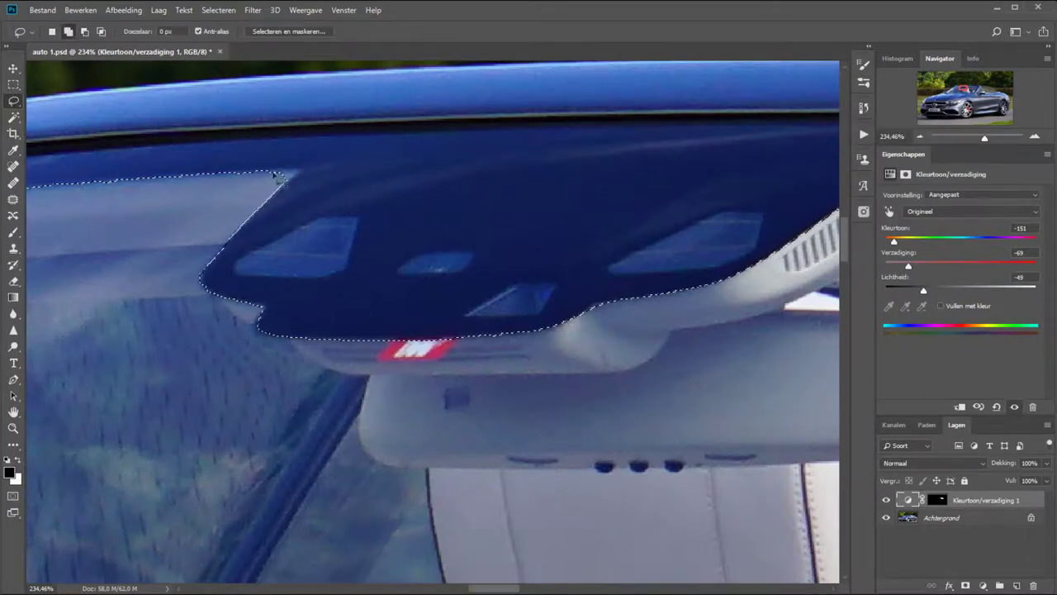
key("ctrl+0")
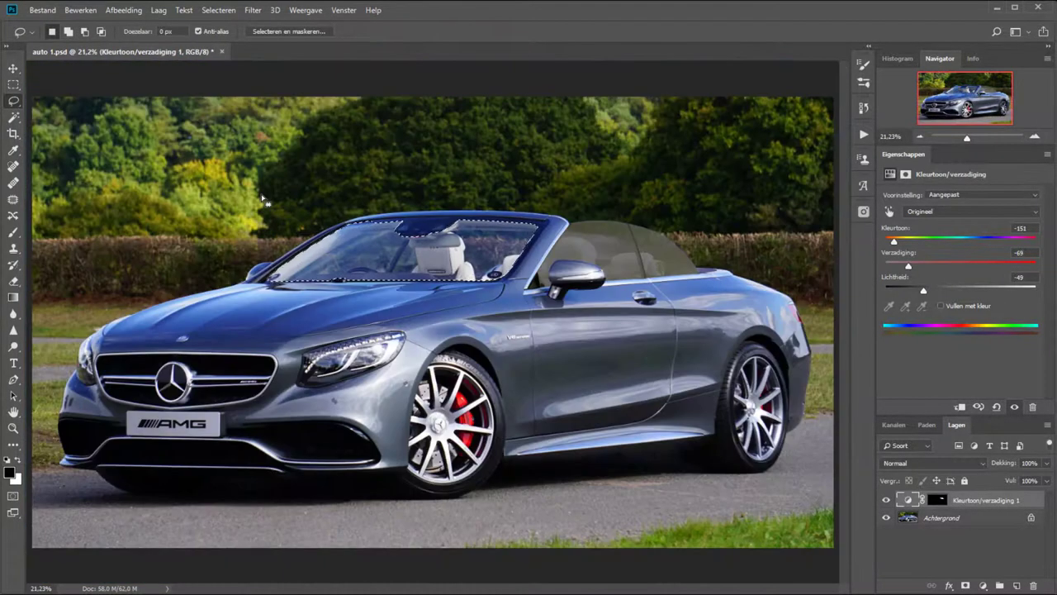
Fill the windshield selection white on the mask and deselect, tinting it like the side window
left_click(938, 501)
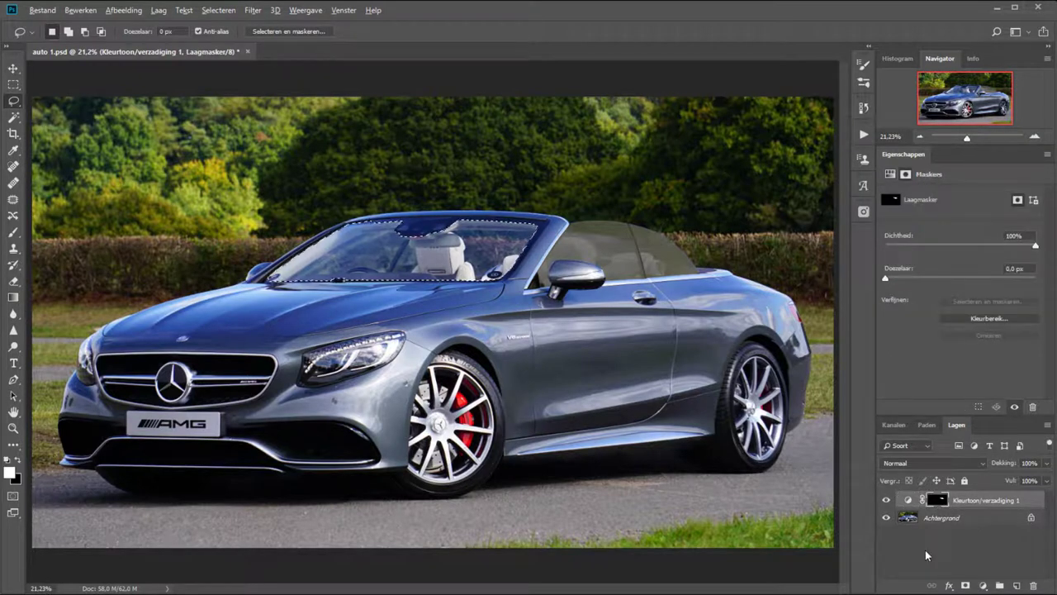
key("alt+BackSpace")
key("ctrl+d")
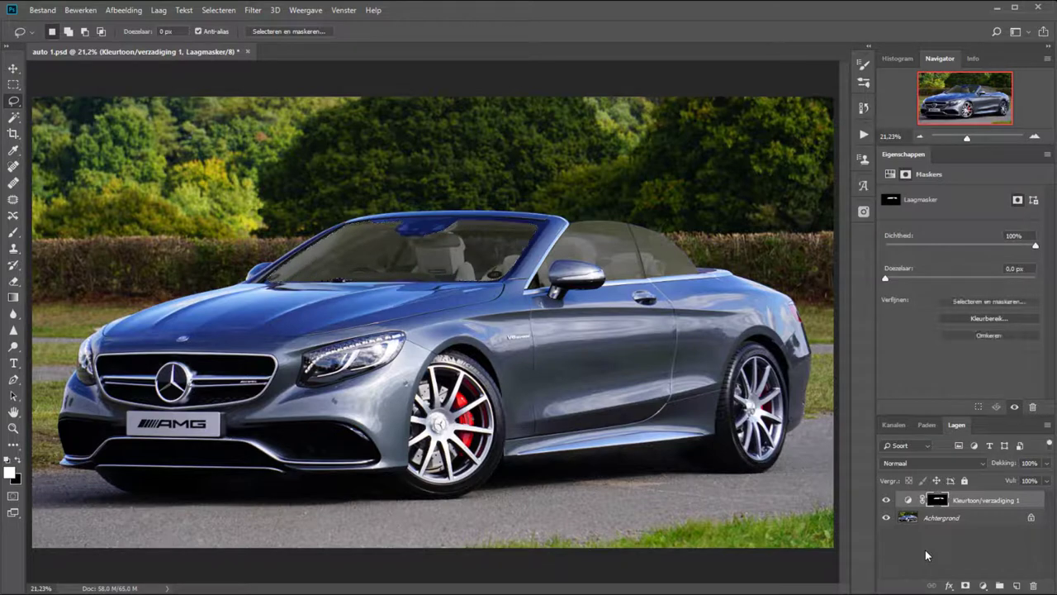
left_click(909, 500)
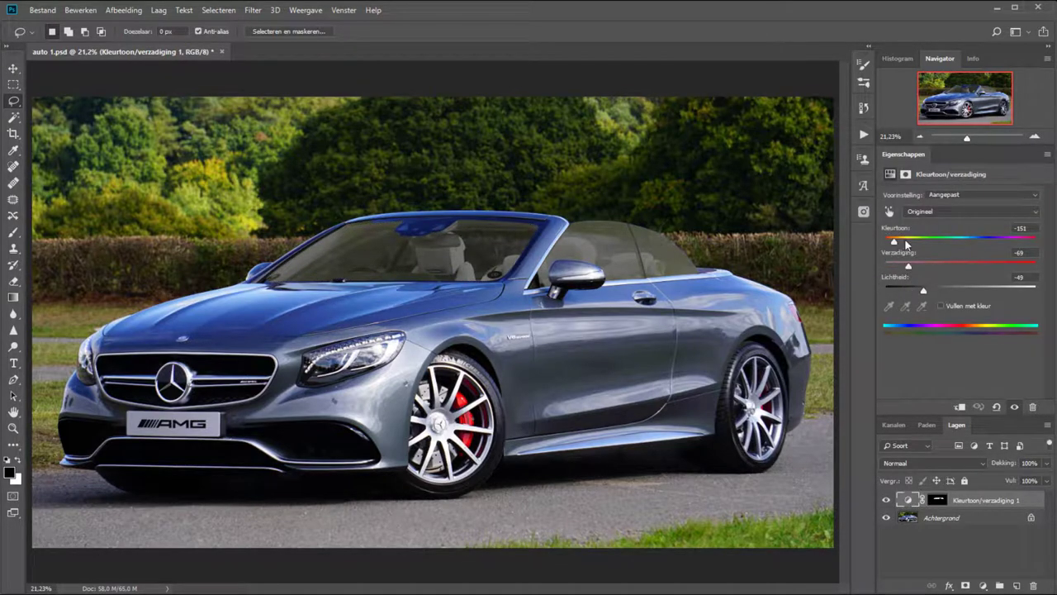
Set the Hue/Saturation 1 tint hue to +31, then hide and reshow it to compare
left_click_drag(907, 245, 945, 239)
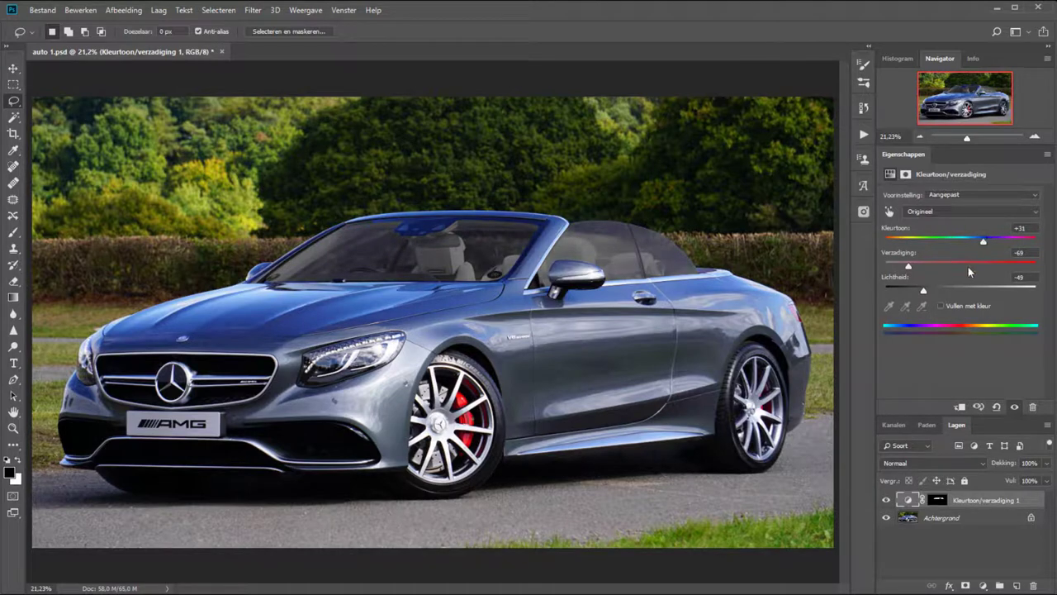
left_click(888, 501)
left_click(887, 500)
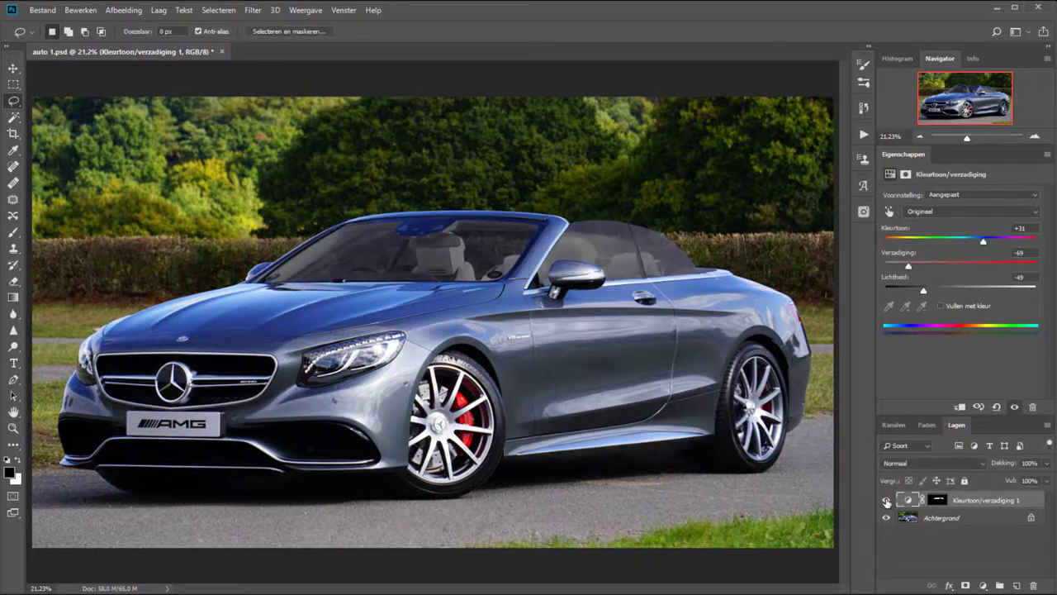